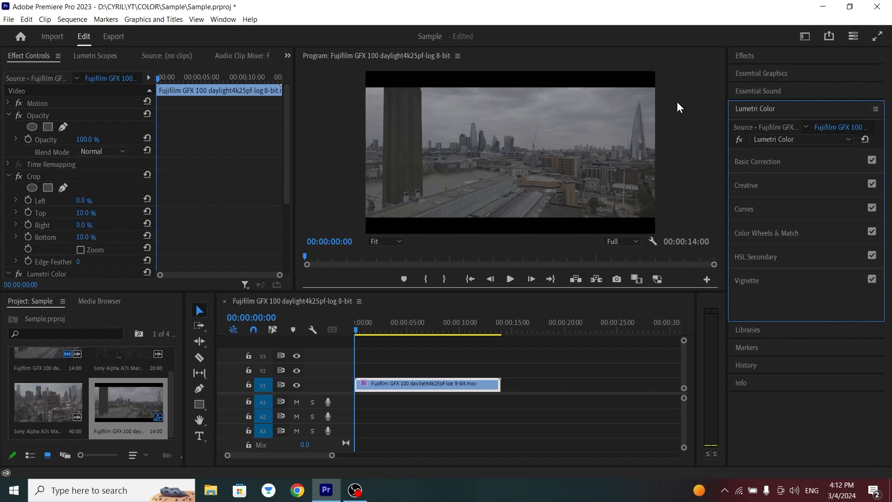
In Basic Correction, set Temperature to 11.7, Tint to -0.9, Exposure to 0.2 and Contrast to 40.5.
{"action": "left_click", "coordinate": [767, 168]}
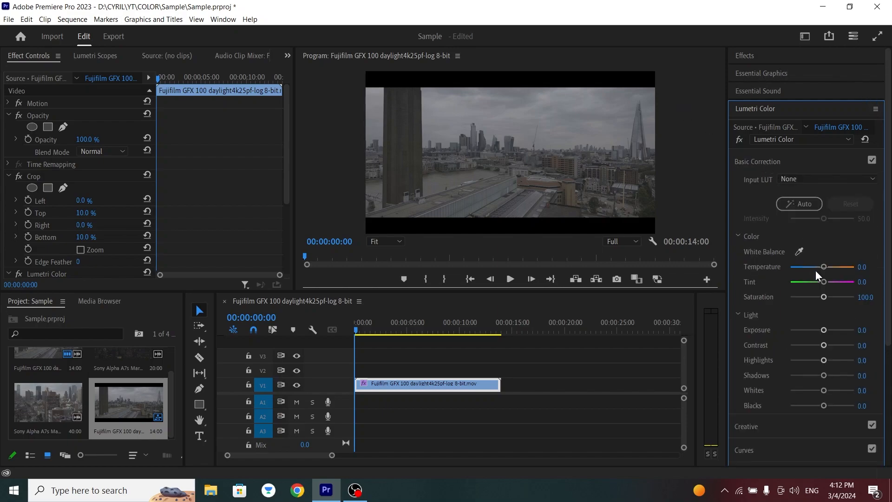
{"action": "left_click_drag", "start_coordinate": [824, 267], "coordinate": [821, 284]}
{"action": "left_click_drag", "start_coordinate": [827, 329], "coordinate": [824, 346]}
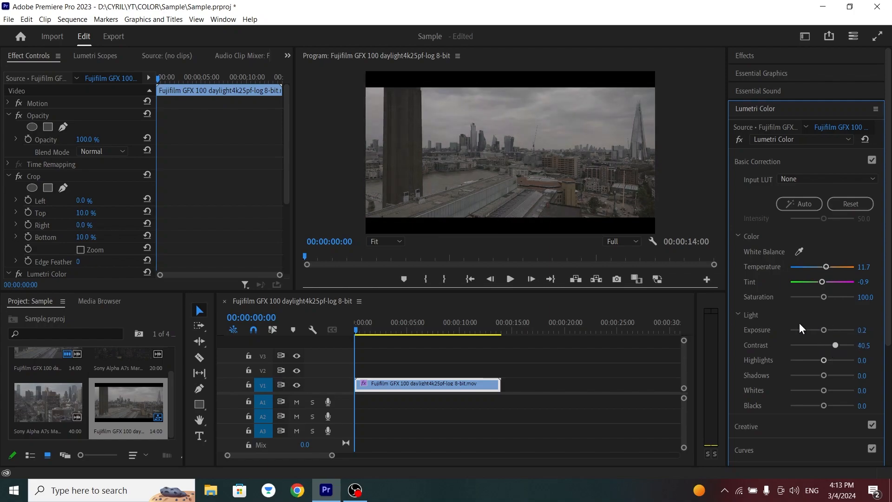
Set Contrast to 62.2, Highlights to 18.9, Shadows to -9.9, Whites to 11.7 and Blacks to -11.7.
{"action": "scroll", "coordinate": [789, 326], "scroll_direction": "down", "scroll_amount": 2}
{"action": "left_click_drag", "start_coordinate": [826, 316], "coordinate": [841, 302]}
{"action": "scroll", "coordinate": [781, 322], "scroll_direction": "down", "scroll_amount": 2}
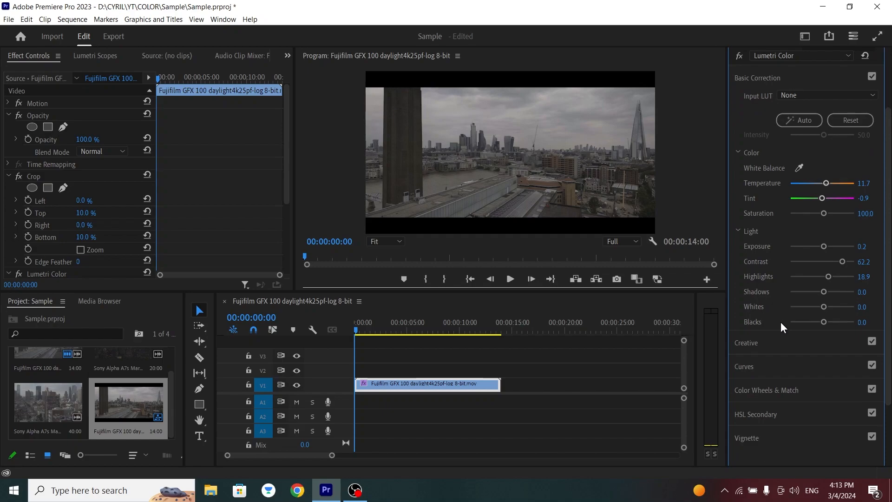
{"action": "left_click_drag", "start_coordinate": [824, 292], "coordinate": [818, 323]}
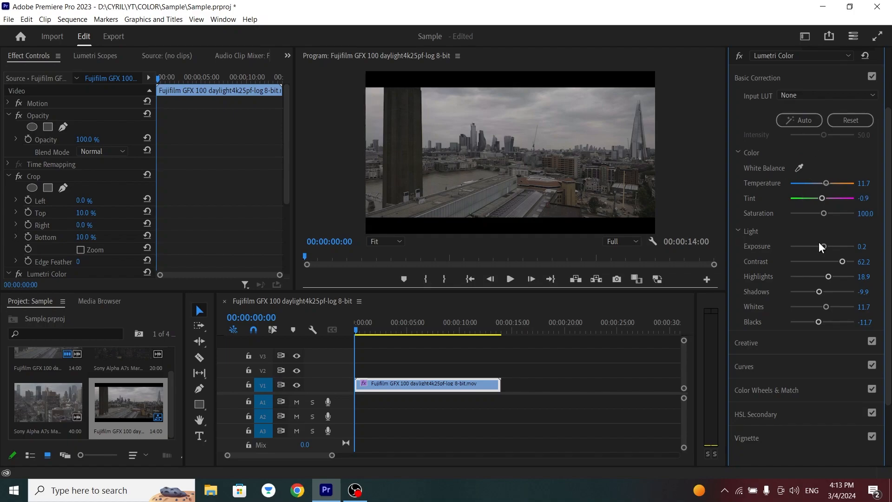
Apply the automatic Basic Correction to the Fujifilm clip and check the result in Comparison View.
{"action": "left_click", "coordinate": [799, 120]}
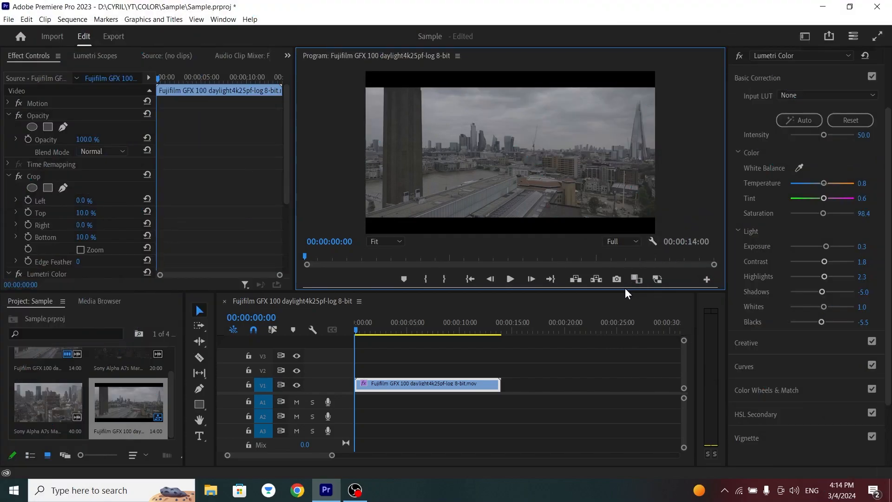
{"action": "left_click", "coordinate": [640, 276]}
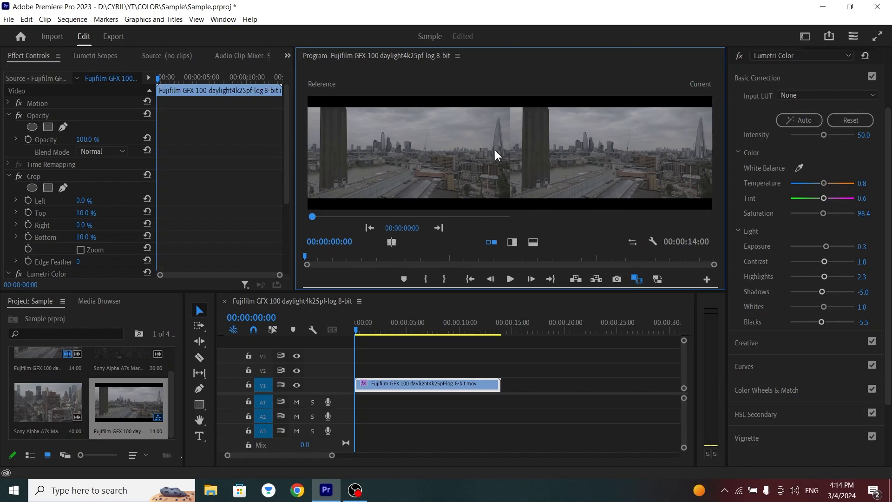
{"action": "left_click", "coordinate": [635, 279]}
{"action": "left_click", "coordinate": [787, 120]}
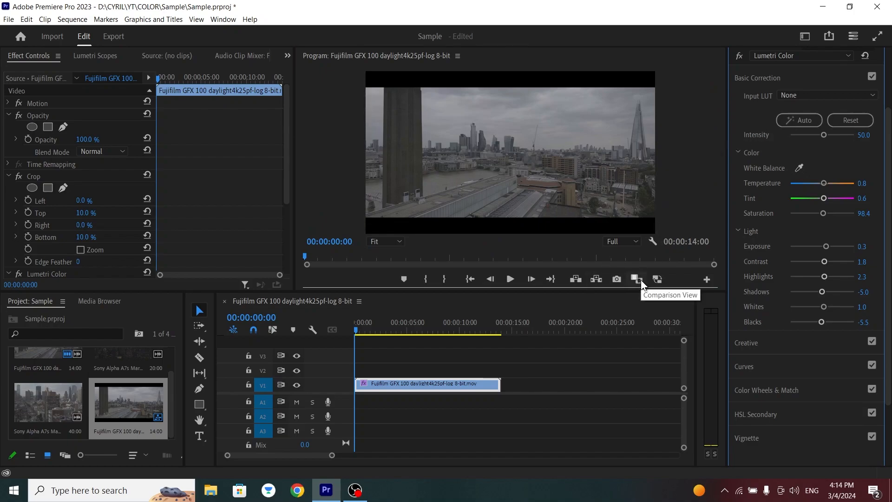
Collapse the Opacity and Crop settings and toggle the Lumetri Color effect to compare the clip before and after.
{"action": "left_click", "coordinate": [8, 116]}
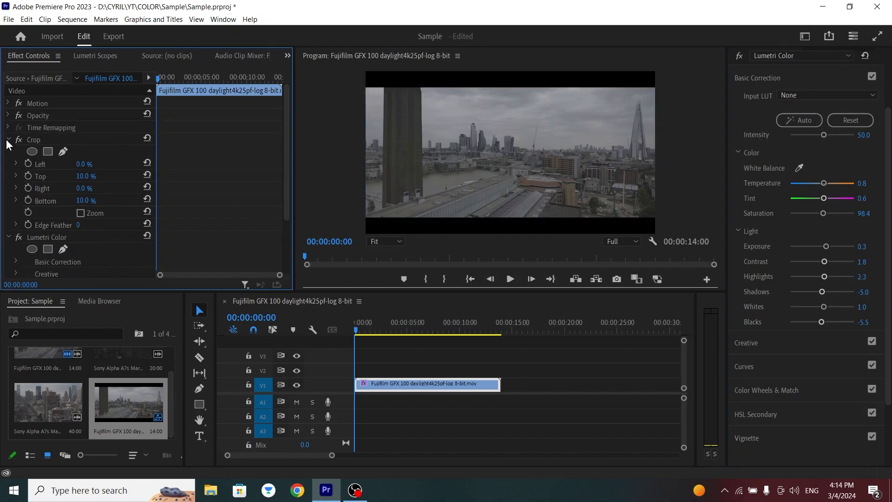
{"action": "left_click", "coordinate": [7, 139]}
{"action": "left_click", "coordinate": [18, 152]}
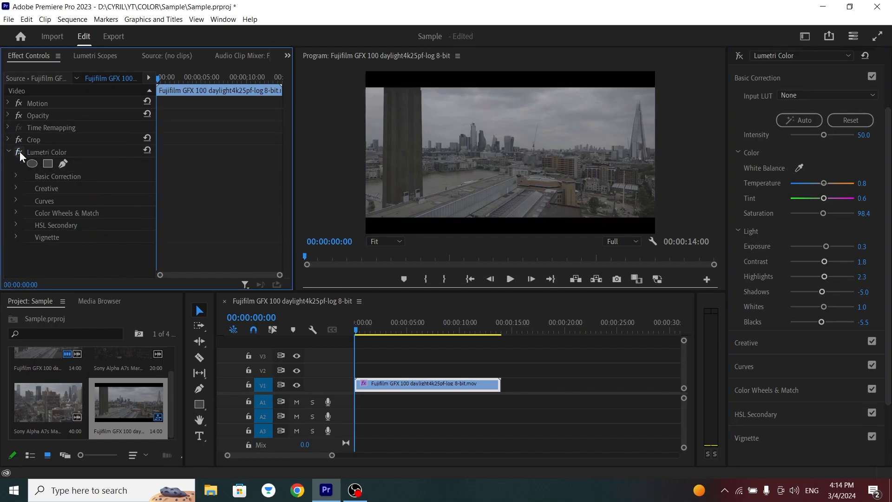
{"action": "left_click", "coordinate": [20, 151]}
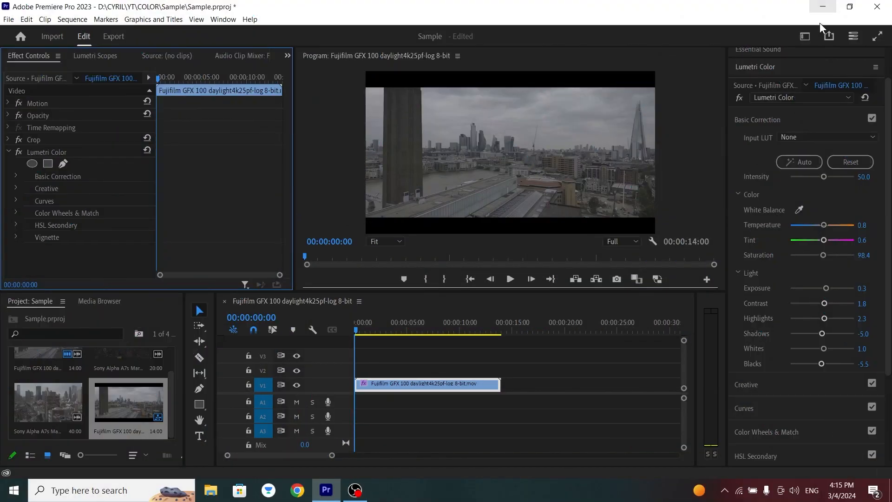
In Color Wheels & Match, set slight tints near the centre of the Midtones, Shadows and Highlights wheels.
{"action": "left_click", "coordinate": [750, 123]}
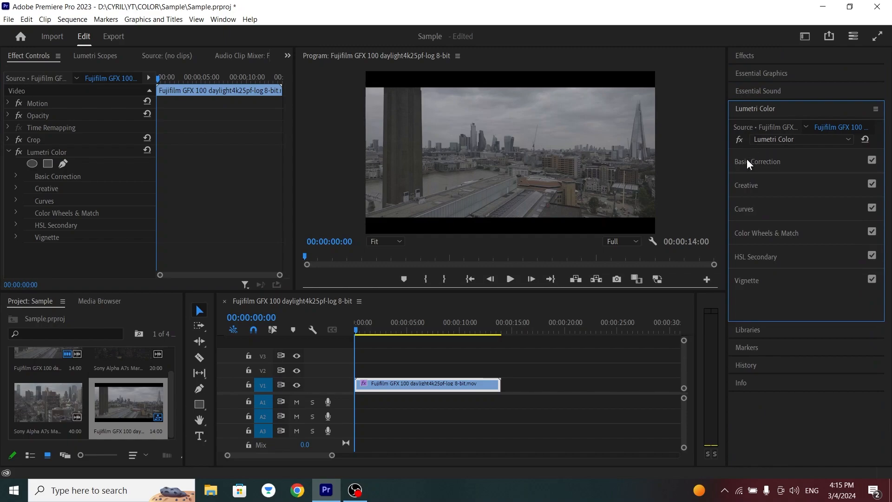
{"action": "left_click", "coordinate": [746, 235]}
{"action": "scroll", "coordinate": [748, 235], "scroll_direction": "down", "scroll_amount": 1}
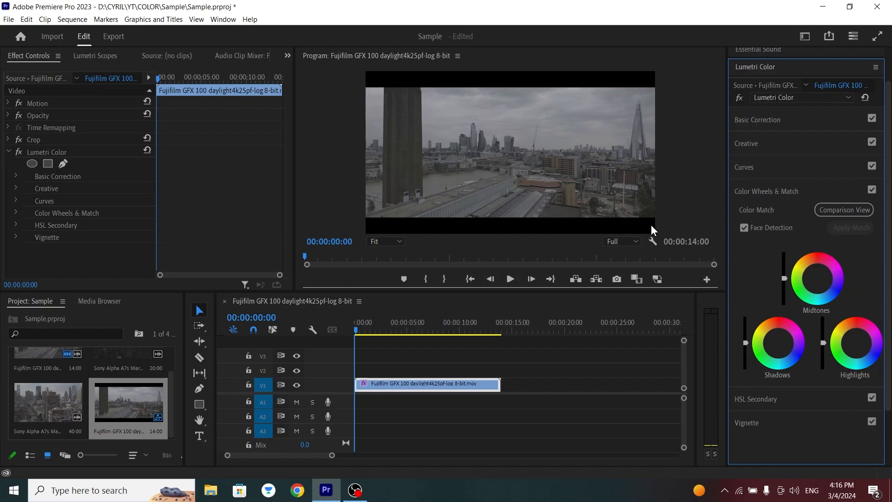
{"action": "left_click_drag", "start_coordinate": [817, 278], "coordinate": [816, 277]}
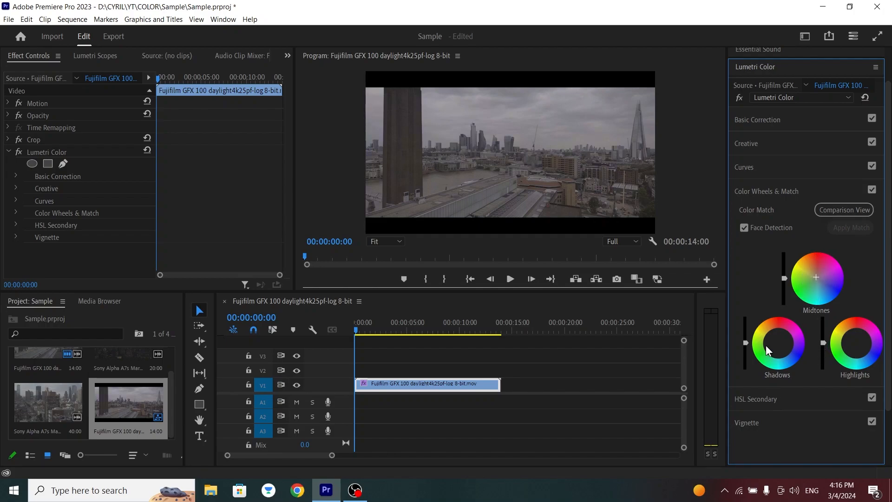
{"action": "left_click_drag", "start_coordinate": [780, 343], "coordinate": [777, 344]}
{"action": "left_click_drag", "start_coordinate": [857, 343], "coordinate": [856, 343]}
Slightly lower the luminance of the Midtones and Shadows and slightly raise that of the Highlights.
{"action": "left_click_drag", "start_coordinate": [785, 277], "coordinate": [784, 282]}
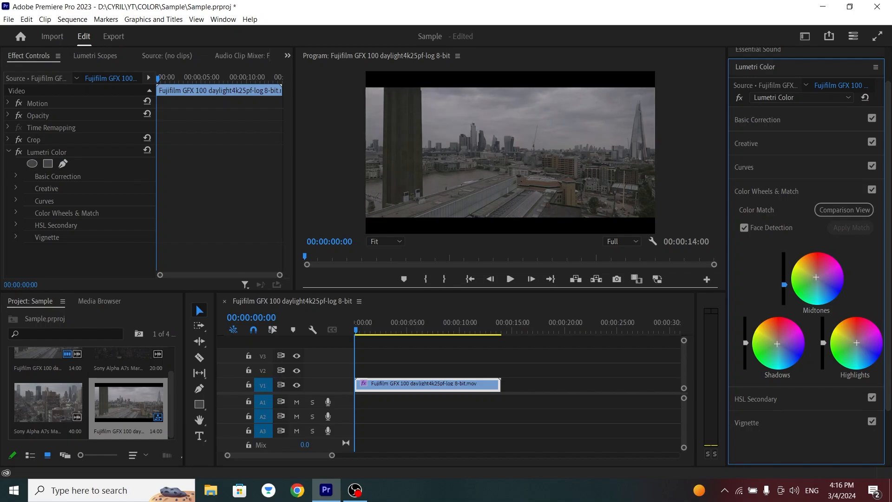
{"action": "left_click_drag", "start_coordinate": [745, 343], "coordinate": [746, 348]}
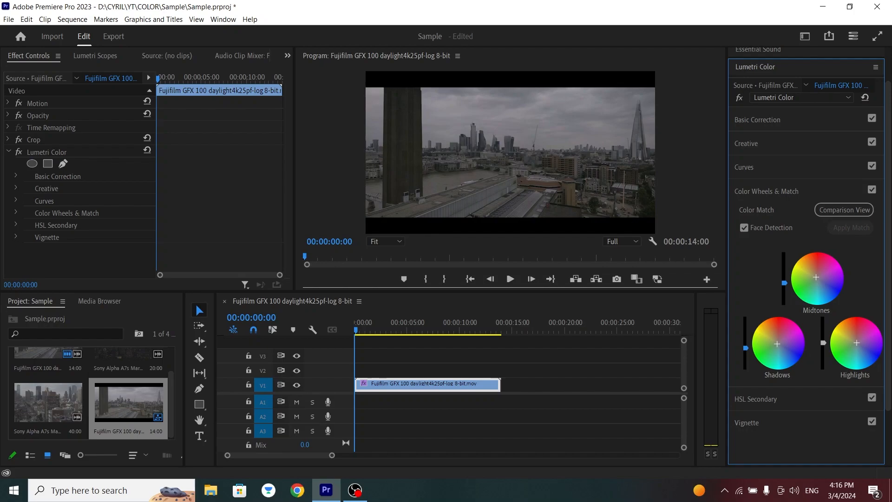
{"action": "left_click_drag", "start_coordinate": [823, 342], "coordinate": [823, 339]}
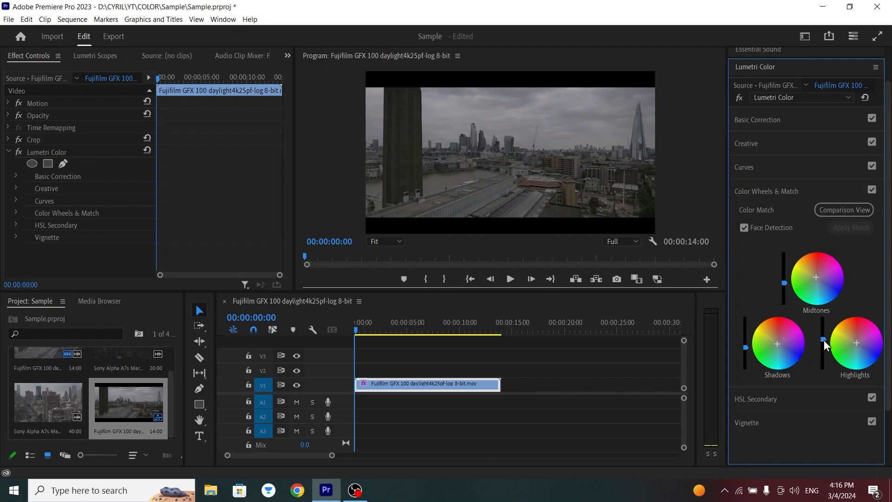
Toggle the Lumetri Color effect off and on to compare the color-wheel grade with the original footage.
{"action": "left_click", "coordinate": [18, 152]}
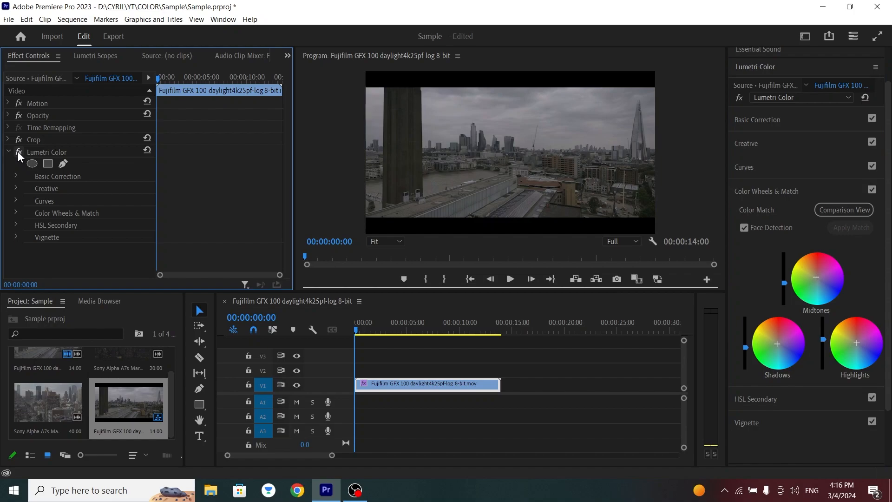
{"action": "left_click", "coordinate": [18, 151]}
{"action": "left_click", "coordinate": [17, 151]}
{"action": "left_click", "coordinate": [356, 491]}
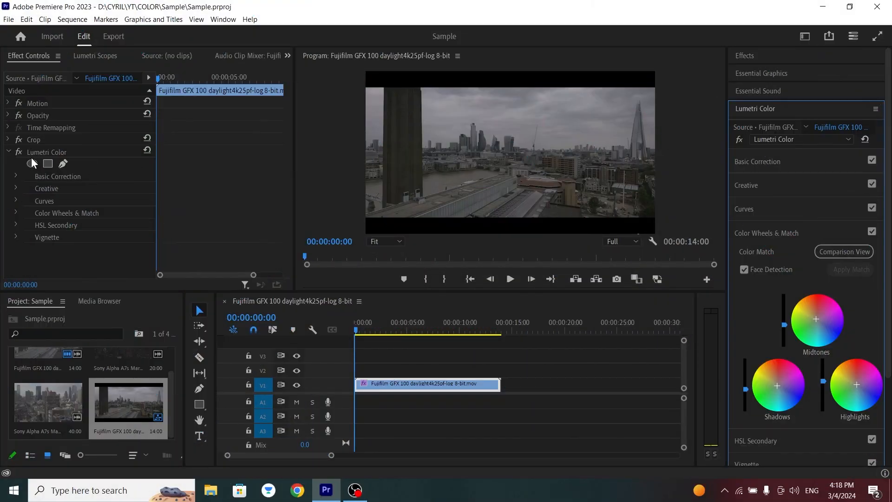
Disable the clip's Lumetri Color effect and display the Cinematic presets under Lumetri Presets.
{"action": "left_click", "coordinate": [19, 151]}
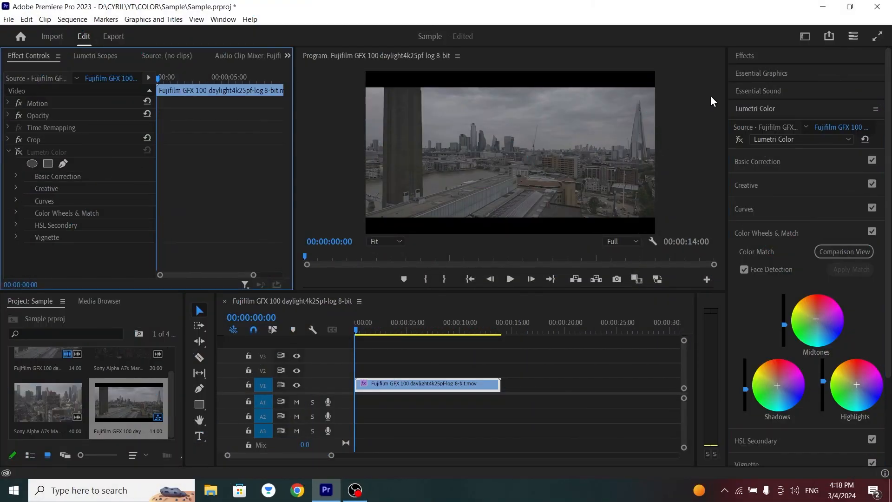
{"action": "left_click", "coordinate": [758, 109]}
{"action": "left_click", "coordinate": [754, 55]}
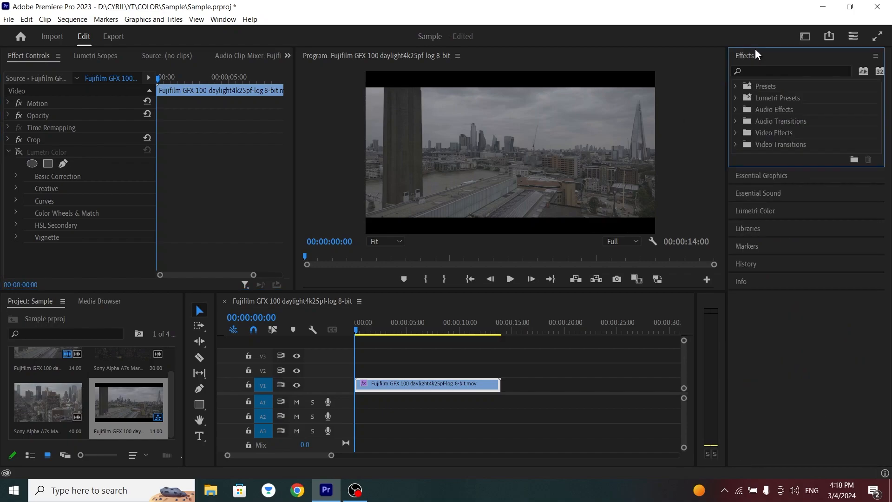
{"action": "left_click", "coordinate": [734, 144]}
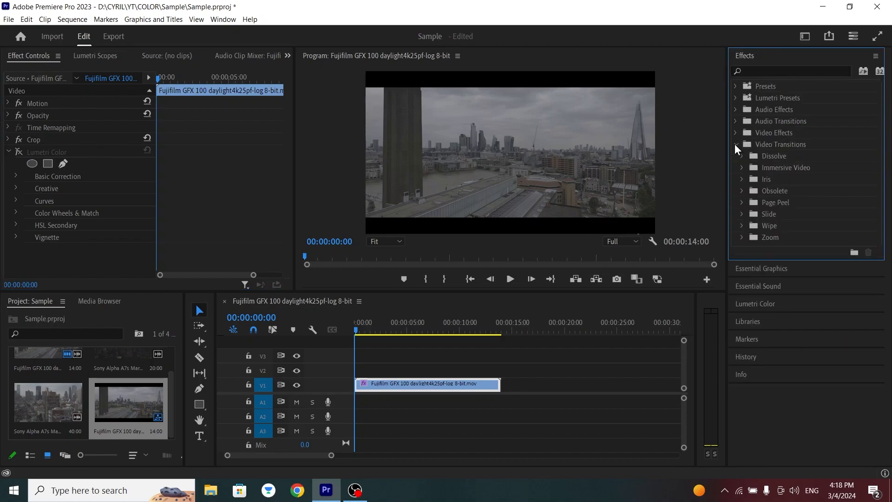
{"action": "left_click", "coordinate": [737, 99]}
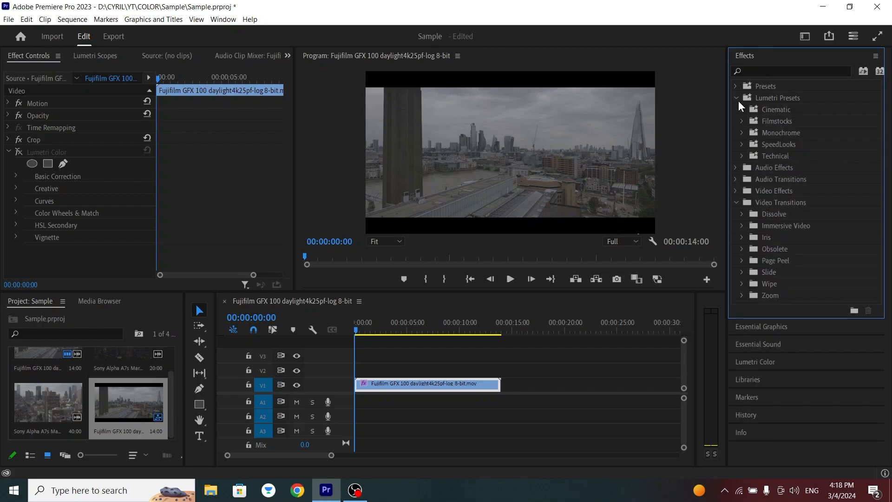
{"action": "left_click", "coordinate": [742, 110]}
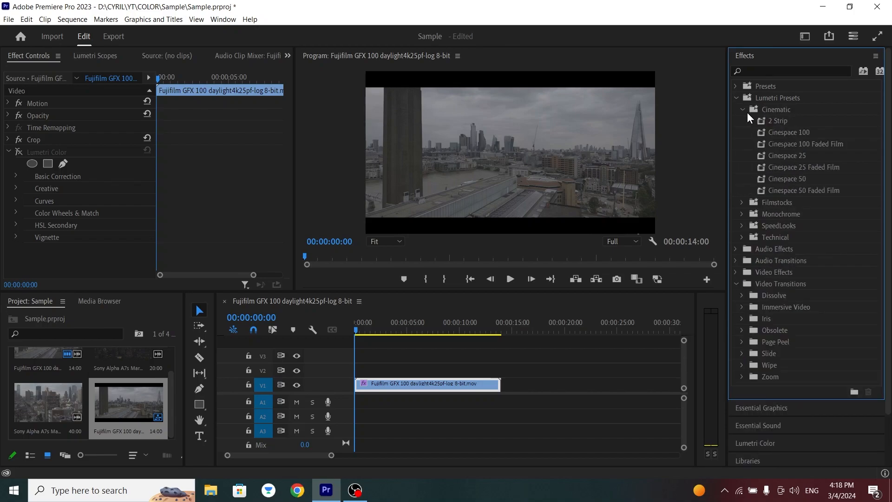
Try the Cinespace 100 and Cinespace 50 presets on the Fujifilm clip, undoing each one.
{"action": "left_click", "coordinate": [783, 134]}
{"action": "left_click_drag", "start_coordinate": [804, 132], "coordinate": [391, 386]}
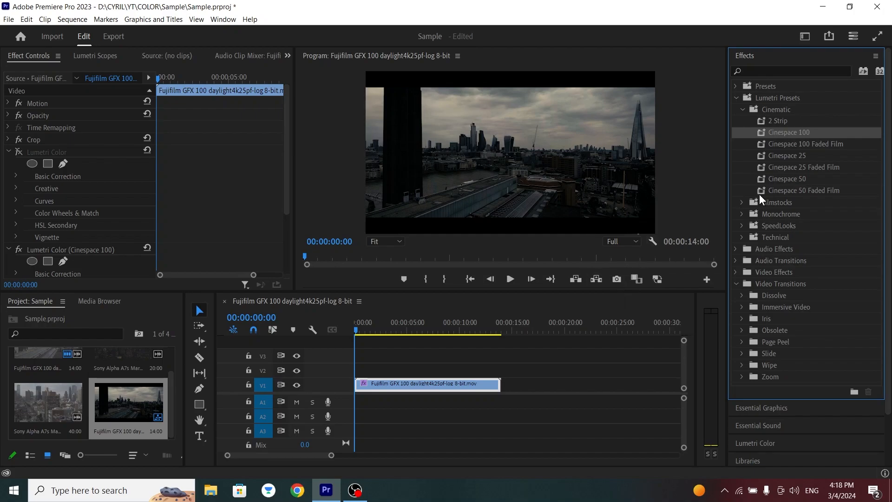
{"action": "key", "text": "ctrl+z"}
{"action": "left_click", "coordinate": [800, 157]}
{"action": "left_click_drag", "start_coordinate": [797, 179], "coordinate": [481, 383]}
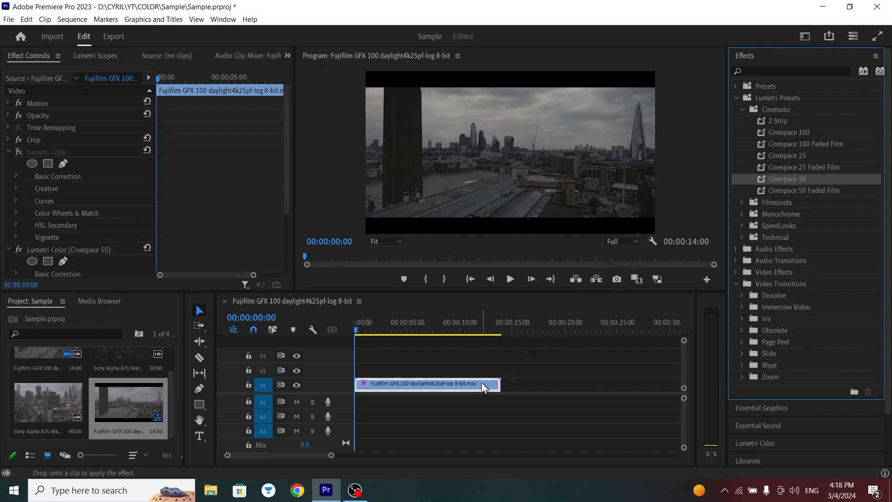
{"action": "key", "text": "ctrl+z"}
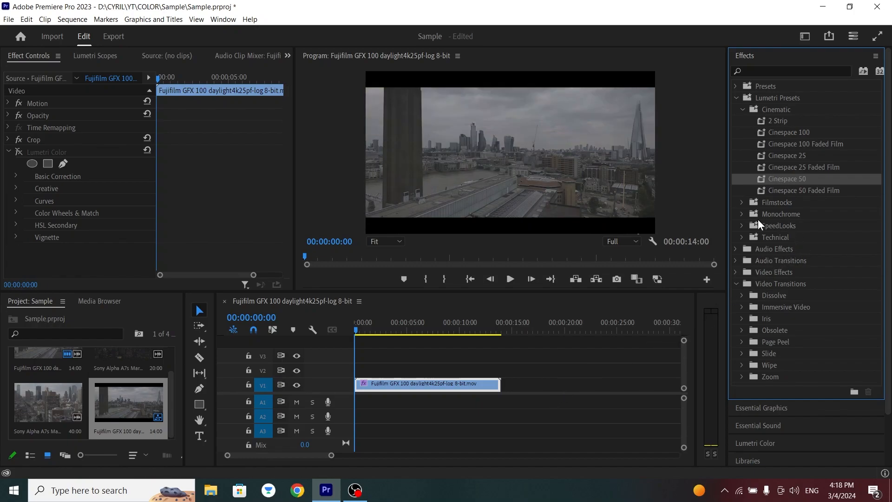
Try the Filmstocks preset Fuji Eterna 250D Fuji 3510 on the Fujifilm clip and undo it.
{"action": "left_click", "coordinate": [741, 202]}
{"action": "left_click", "coordinate": [811, 225]}
{"action": "left_click", "coordinate": [842, 213]}
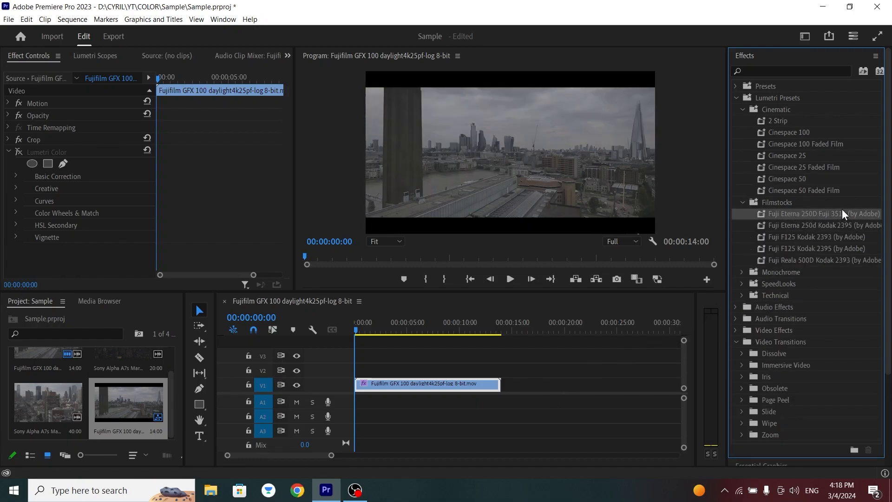
{"action": "left_click_drag", "start_coordinate": [657, 307], "coordinate": [464, 388]}
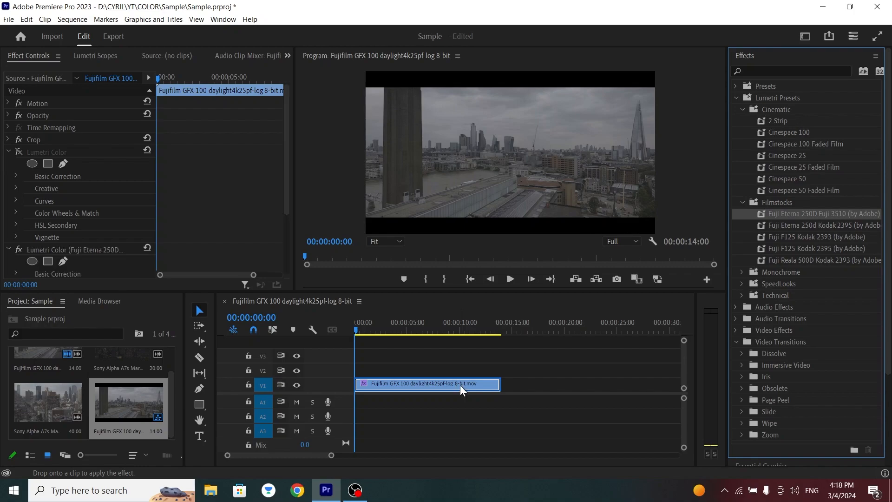
{"action": "key", "text": "ctrl+z"}
Try the Fuji Reala 500D Kodak 2393 and Fuji F125 Kodak 2395 presets on the clip, undoing each one.
{"action": "left_click_drag", "start_coordinate": [801, 260], "coordinate": [484, 382]}
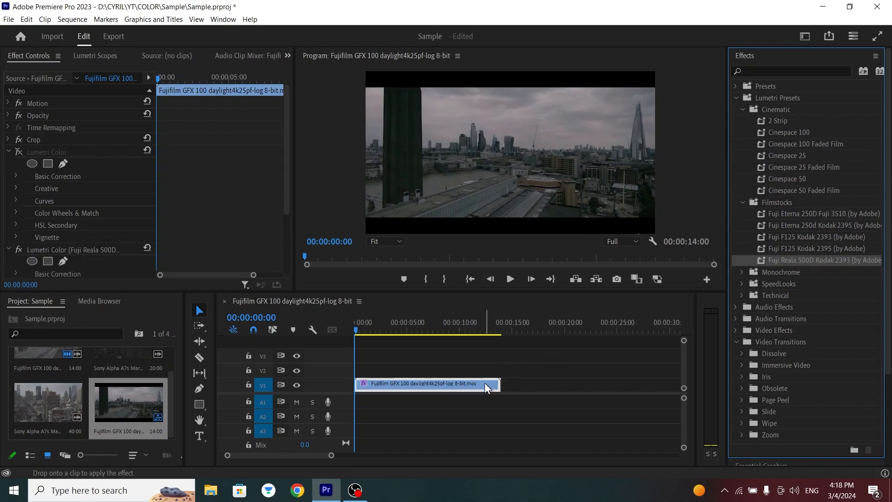
{"action": "key", "text": "ctrl+z"}
{"action": "left_click_drag", "start_coordinate": [809, 249], "coordinate": [470, 384]}
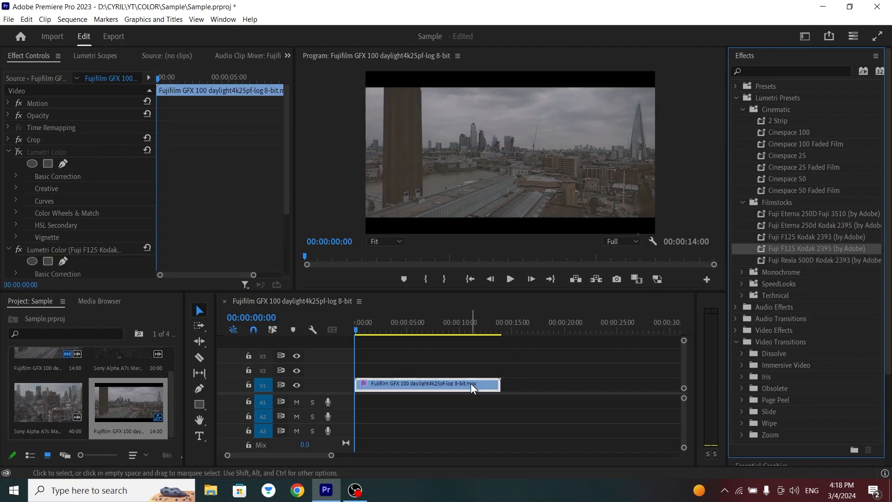
{"action": "key", "text": "ctrl+z"}
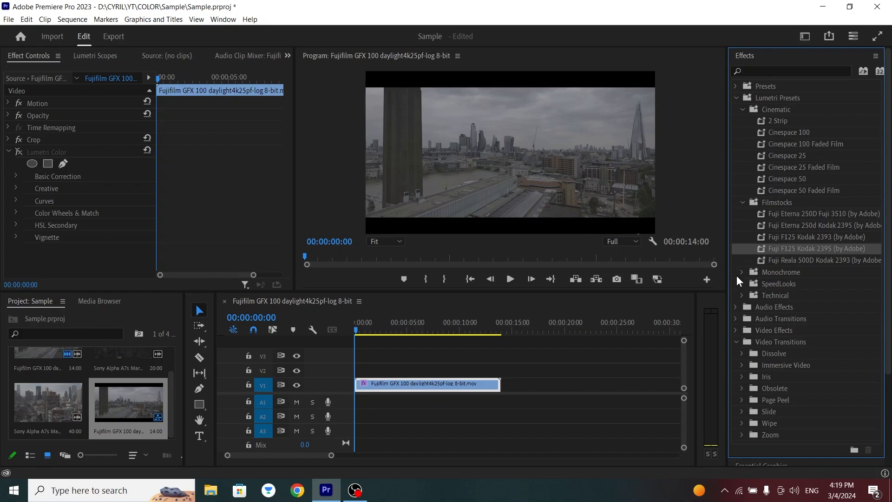
Try two Monochrome presets on the clip, including Monochrome Punch, undoing each one.
{"action": "left_click", "coordinate": [742, 272]}
{"action": "left_click_drag", "start_coordinate": [780, 294], "coordinate": [498, 389]}
{"action": "key", "text": "ctrl+z"}
{"action": "left_click_drag", "start_coordinate": [802, 340], "coordinate": [486, 385]}
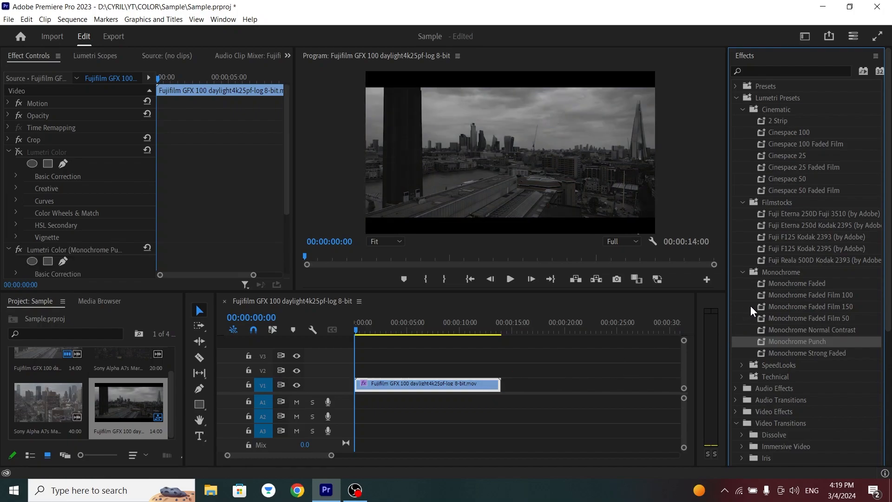
{"action": "key", "text": "ctrl+z"}
Try another Lumetri preset on the Fujifilm clip in the timeline.
{"action": "left_click", "coordinate": [785, 145]}
{"action": "left_click", "coordinate": [804, 133]}
{"action": "left_click_drag", "start_coordinate": [804, 135], "coordinate": [428, 384]}
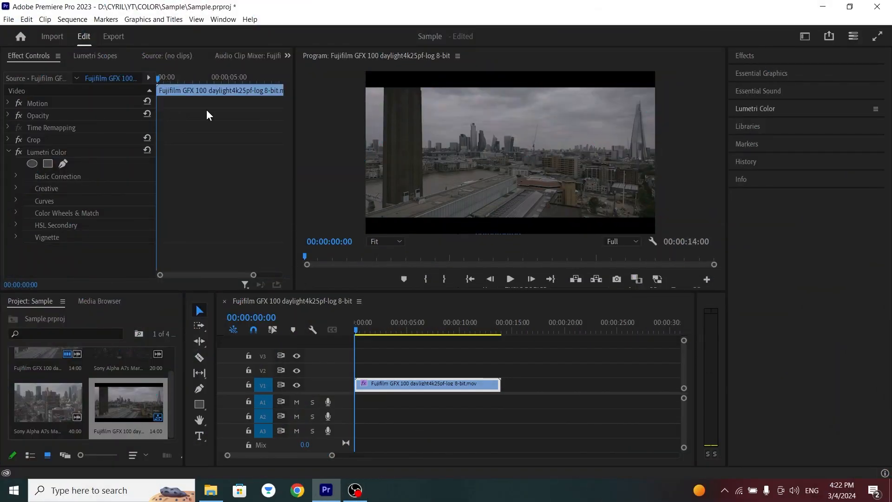
Switch to the Color workspace and move the playhead forward one frame on the Fujifilm clip.
{"action": "left_click", "coordinate": [217, 21]}
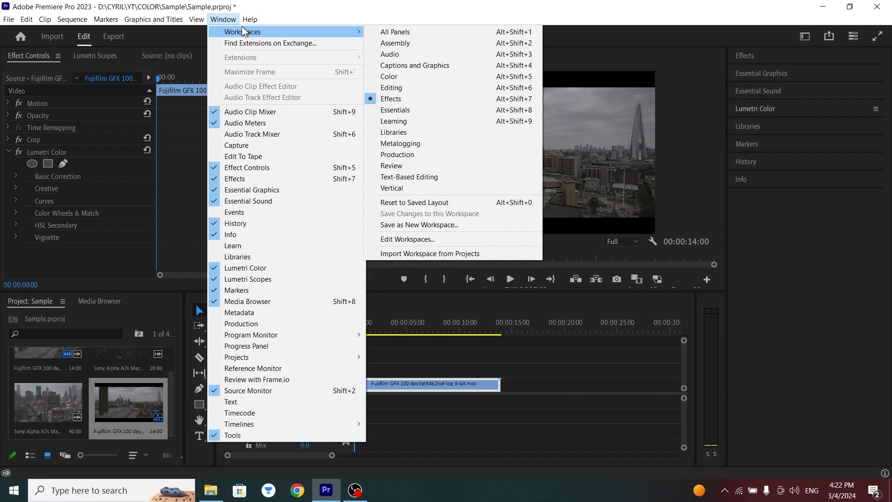
{"action": "mouse_move", "coordinate": [363, 32]}
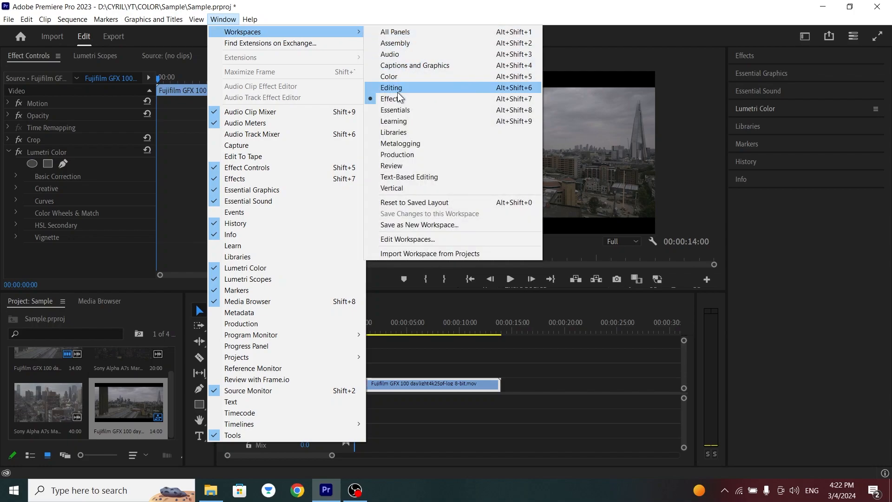
{"action": "left_click", "coordinate": [389, 77]}
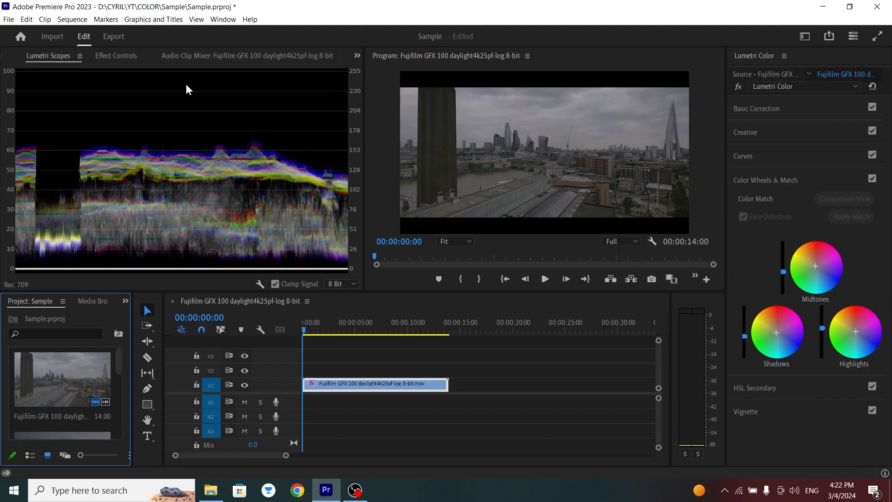
{"action": "scroll", "coordinate": [506, 367], "scroll_direction": "down", "scroll_amount": 3}
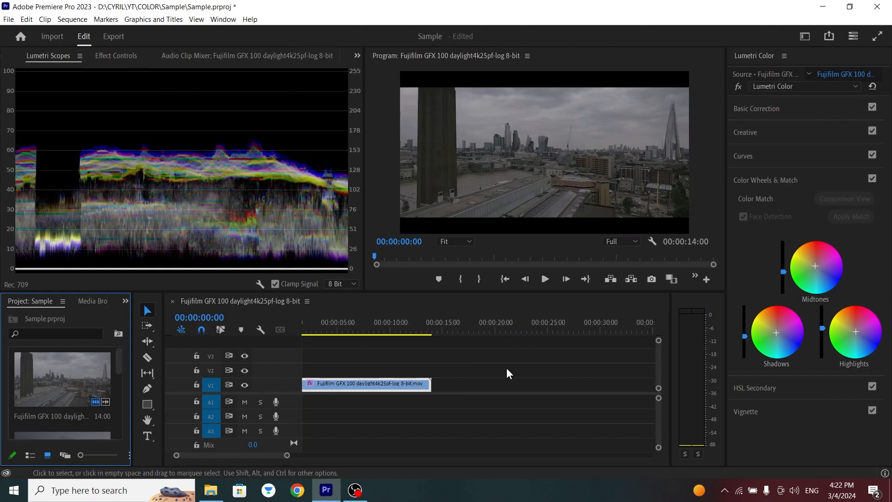
{"action": "key", "text": "Right"}
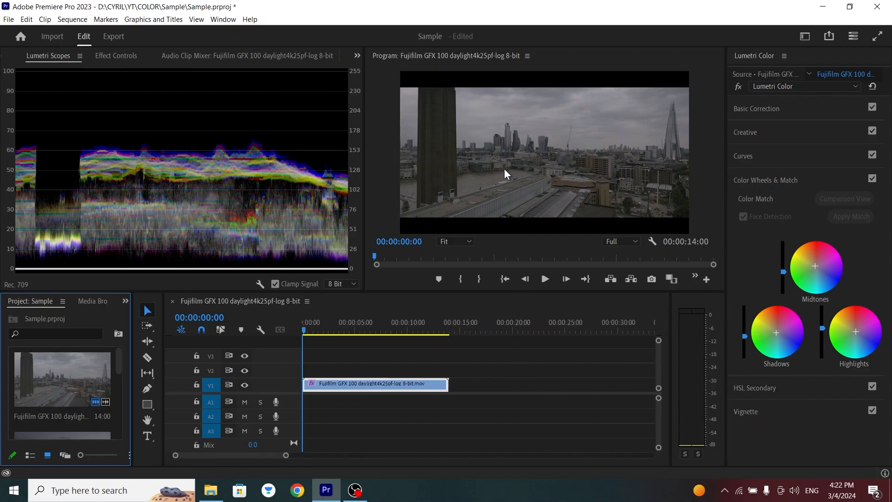
{"action": "left_click", "coordinate": [100, 177]}
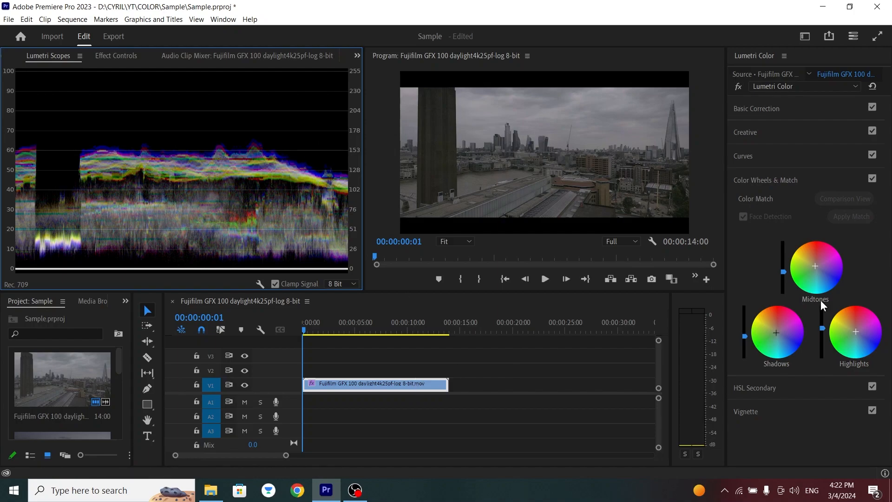
Try adjusting the Midtones and Shadows color wheels on the Fujifilm clip and restore them.
{"action": "left_click", "coordinate": [816, 257]}
{"action": "left_click_drag", "start_coordinate": [813, 266], "coordinate": [784, 281]}
{"action": "double_click", "coordinate": [814, 266]}
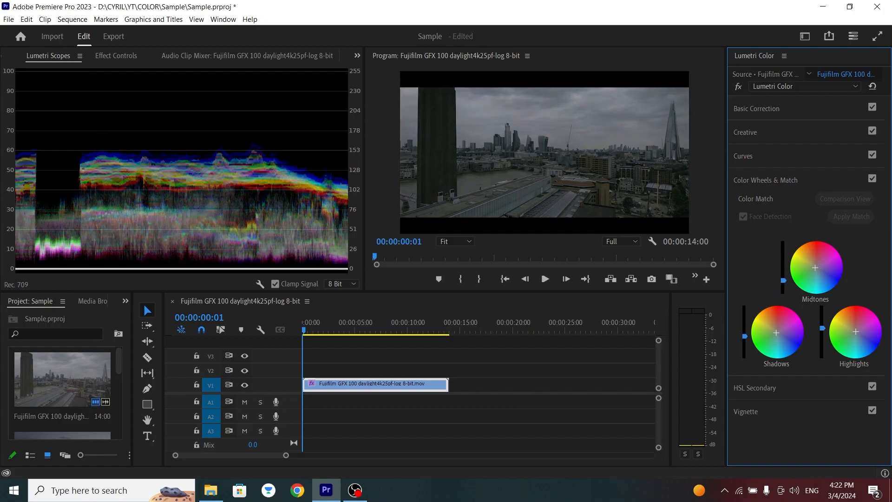
{"action": "left_click_drag", "start_coordinate": [745, 335], "coordinate": [745, 337]}
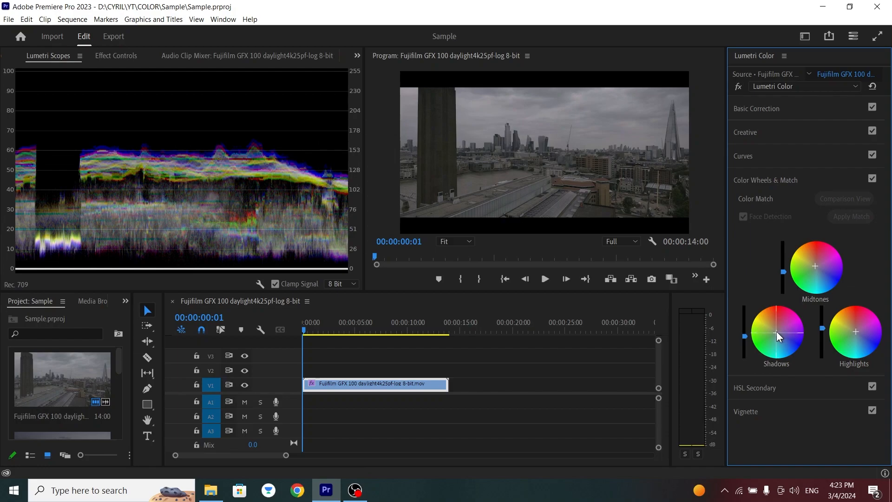
{"action": "left_click_drag", "start_coordinate": [776, 332], "coordinate": [777, 332]}
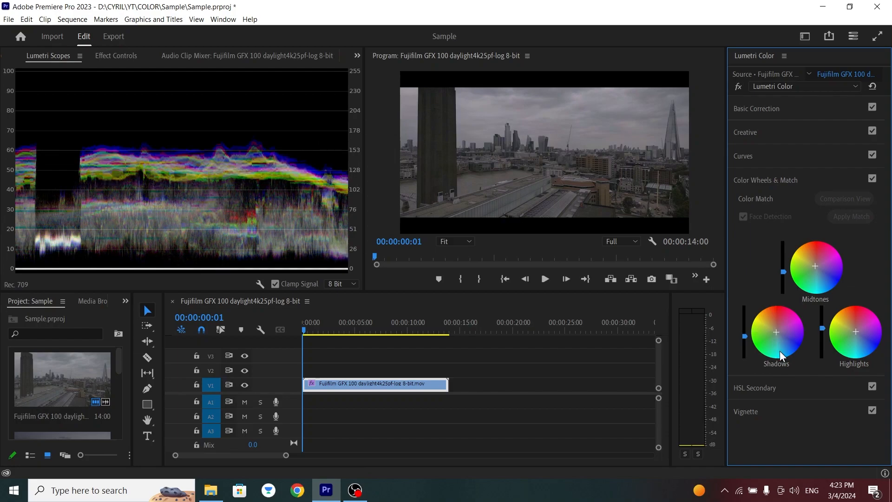
Shift the hue range of the HSL Secondary key from cyan toward green.
{"action": "left_click", "coordinate": [749, 389]}
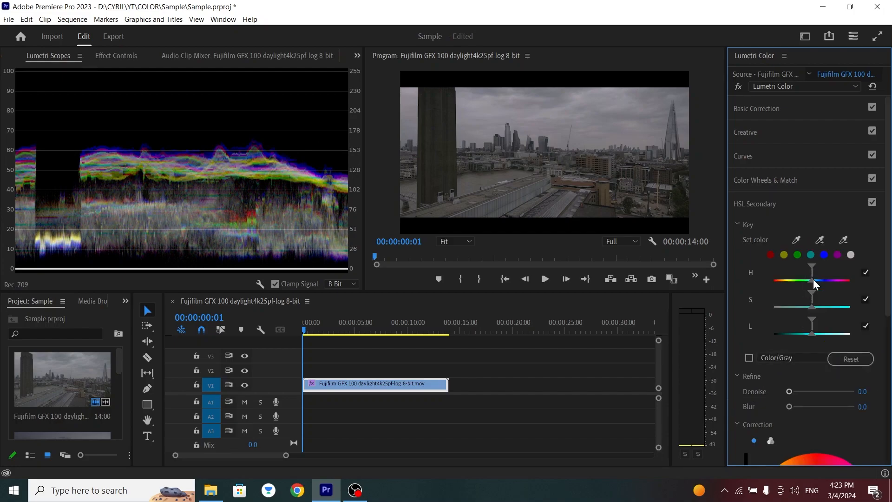
{"action": "left_click_drag", "start_coordinate": [813, 271], "coordinate": [811, 342]}
{"action": "scroll", "coordinate": [787, 334], "scroll_direction": "down", "scroll_amount": 5}
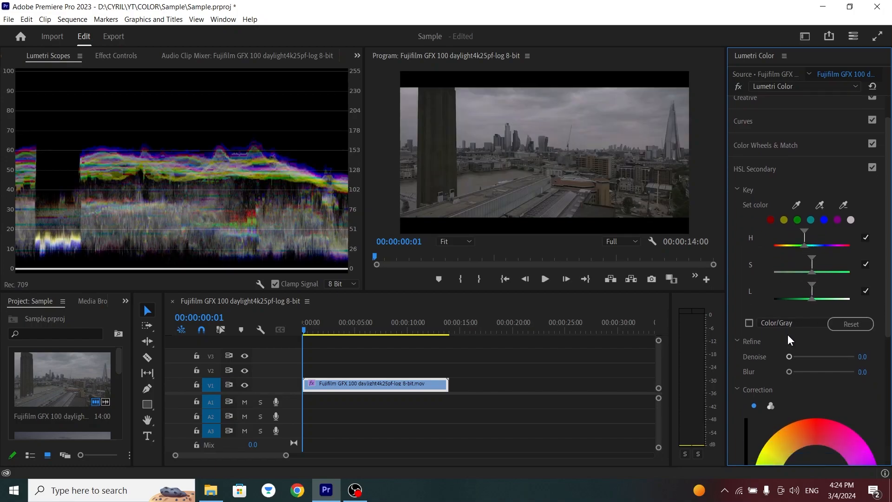
Push the HSL Secondary correction toward yellow-orange with lower luminance, and switch the correction to three-way color wheels.
{"action": "left_click_drag", "start_coordinate": [816, 283], "coordinate": [746, 308]}
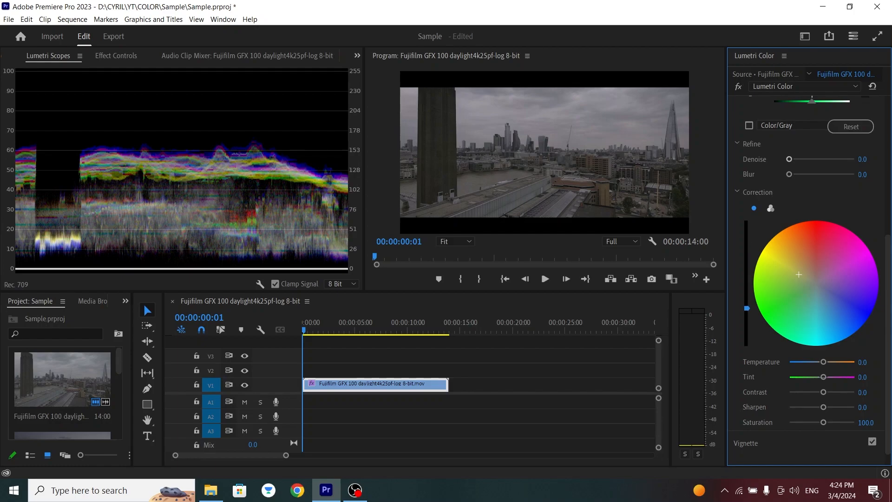
{"action": "scroll", "coordinate": [764, 197], "scroll_direction": "down", "scroll_amount": 1}
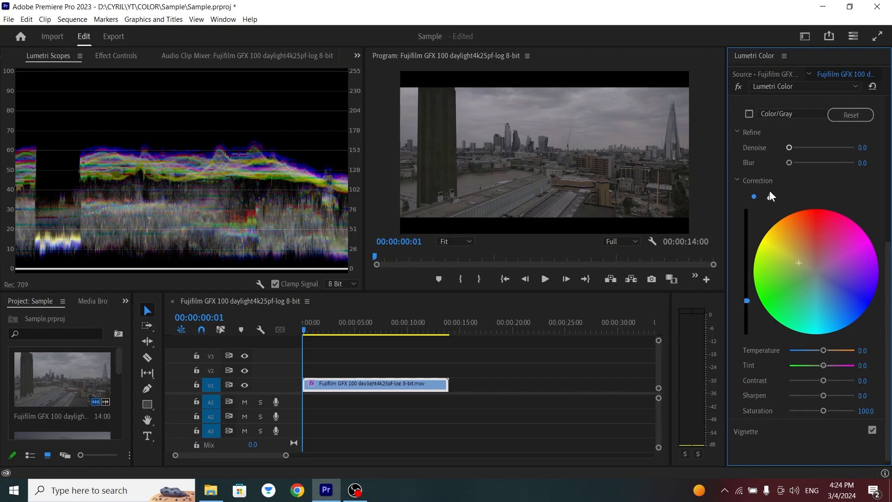
{"action": "left_click", "coordinate": [770, 197]}
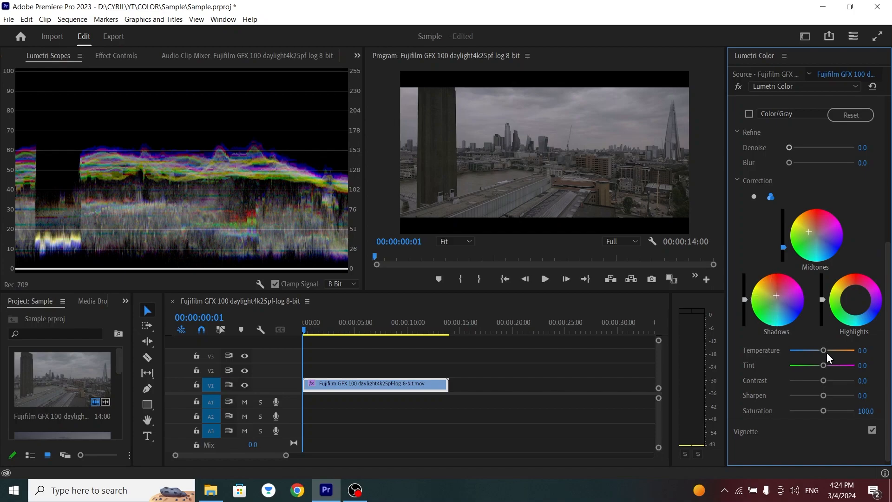
{"action": "scroll", "coordinate": [762, 384], "scroll_direction": "down", "scroll_amount": 1}
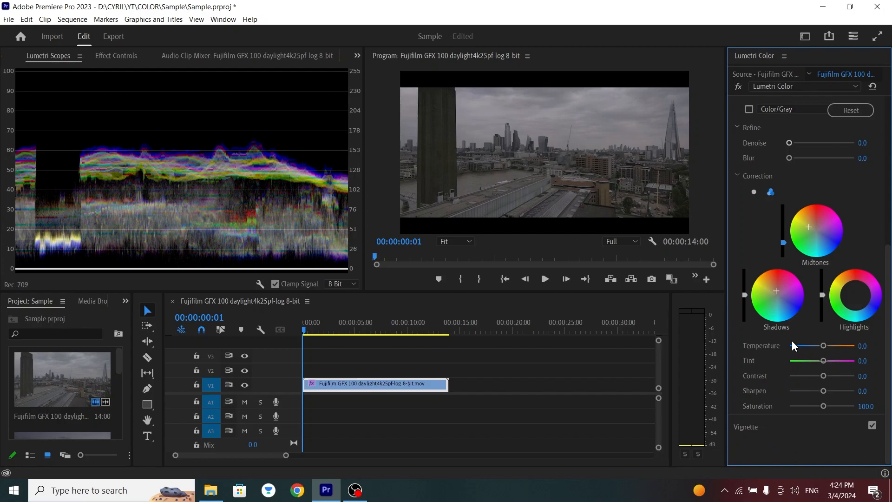
{"action": "scroll", "coordinate": [792, 340], "scroll_direction": "up", "scroll_amount": 5}
{"action": "scroll", "coordinate": [792, 339], "scroll_direction": "up", "scroll_amount": 3}
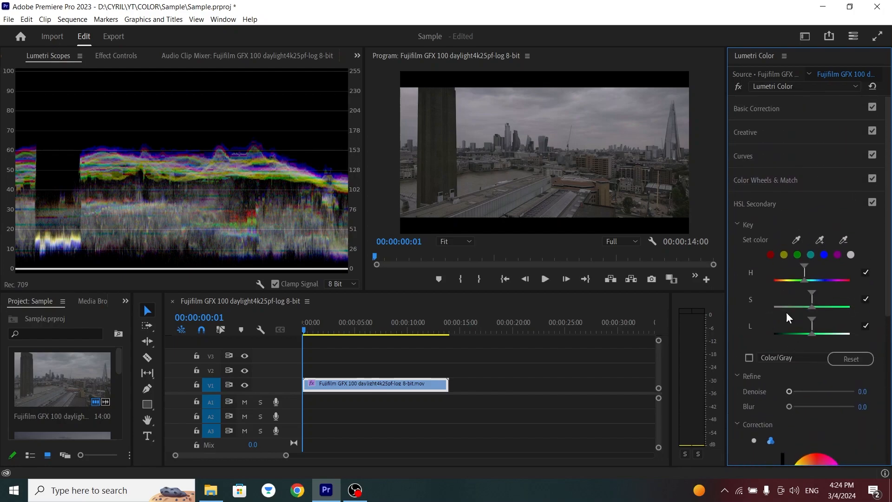
In Basic Correction, set Temperature and Tint to 9.7, Exposure to 1.2 and Blacks to -11.5.
{"action": "left_click", "coordinate": [772, 174]}
{"action": "left_click", "coordinate": [746, 109]}
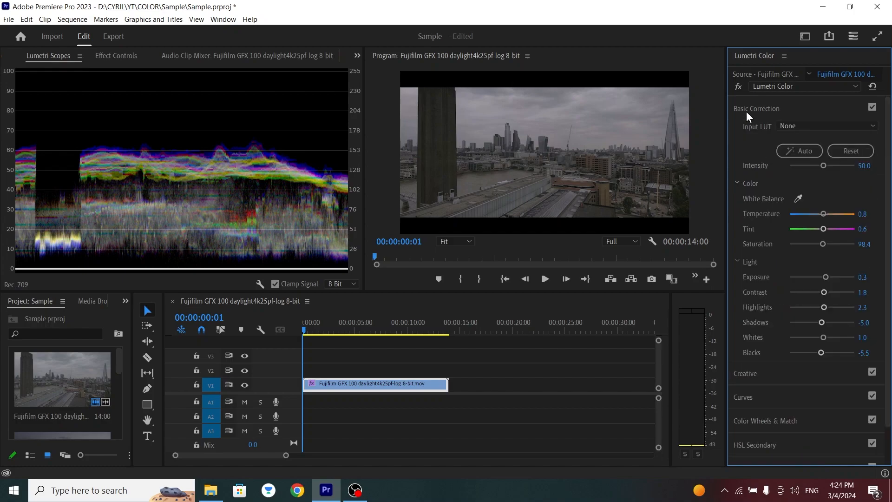
{"action": "left_click", "coordinate": [826, 214]}
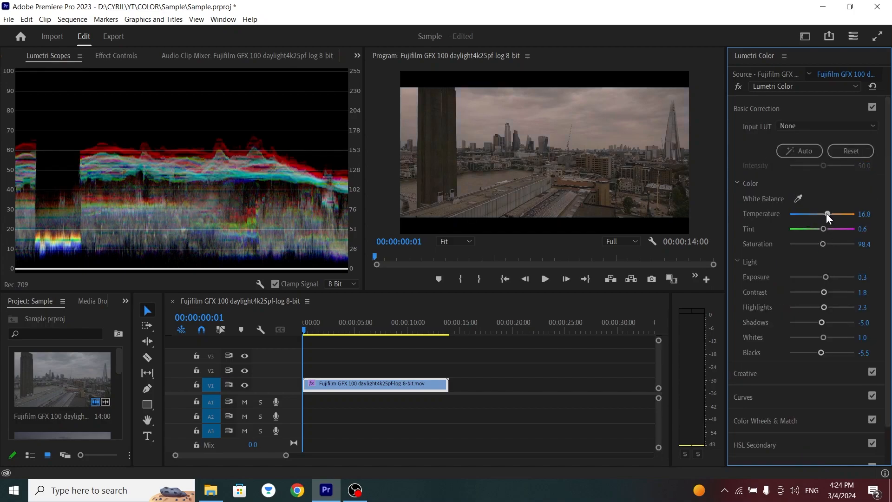
{"action": "left_click", "coordinate": [824, 213]}
{"action": "left_click", "coordinate": [824, 229]}
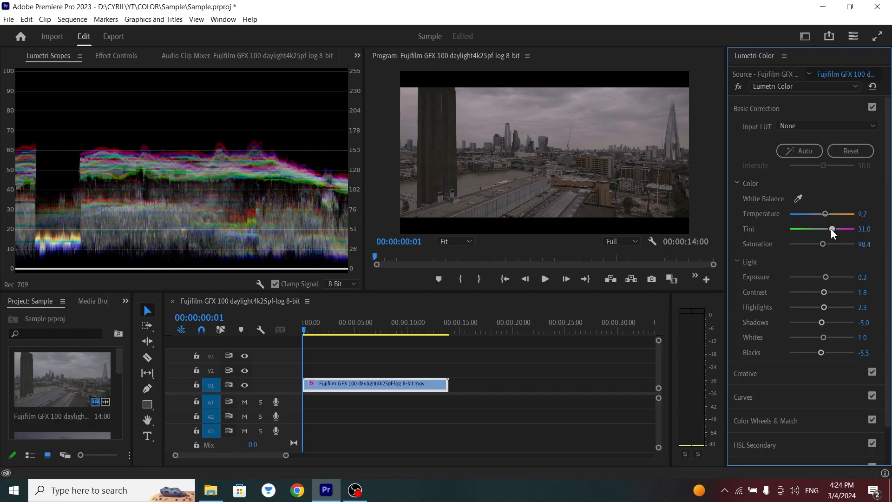
{"action": "left_click", "coordinate": [822, 229]}
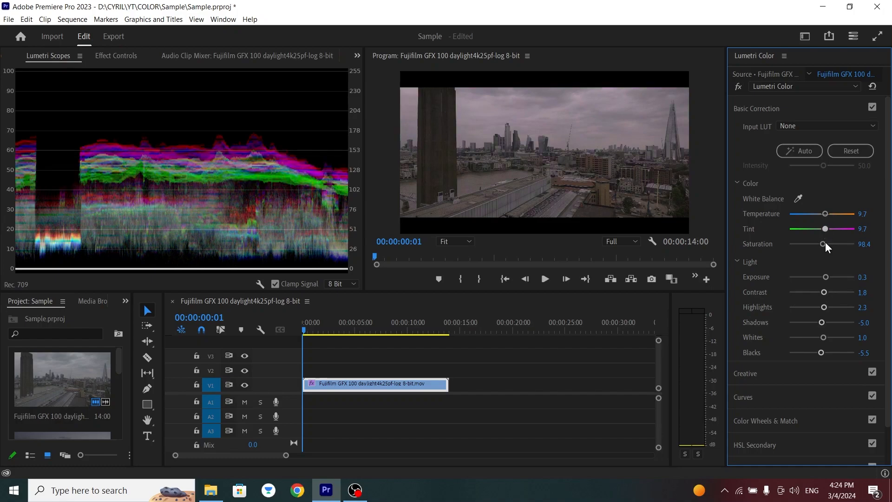
{"action": "left_click_drag", "start_coordinate": [835, 277], "coordinate": [829, 277]}
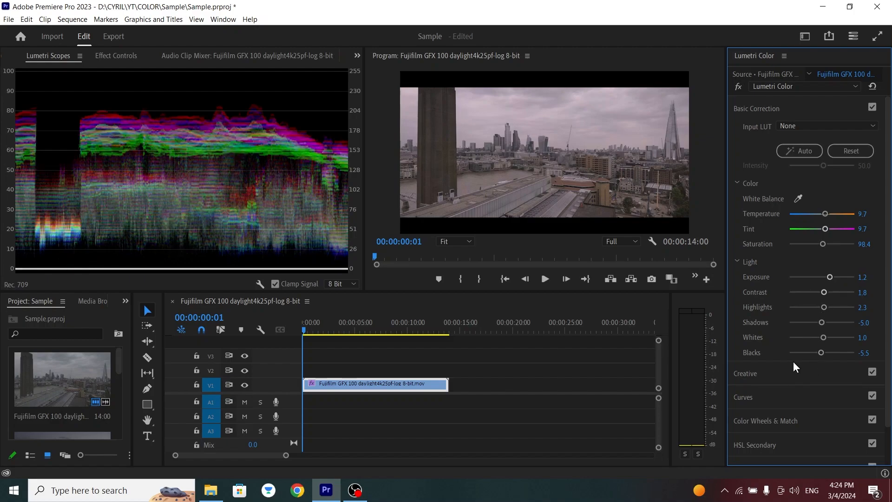
{"action": "left_click_drag", "start_coordinate": [820, 353], "coordinate": [817, 352]}
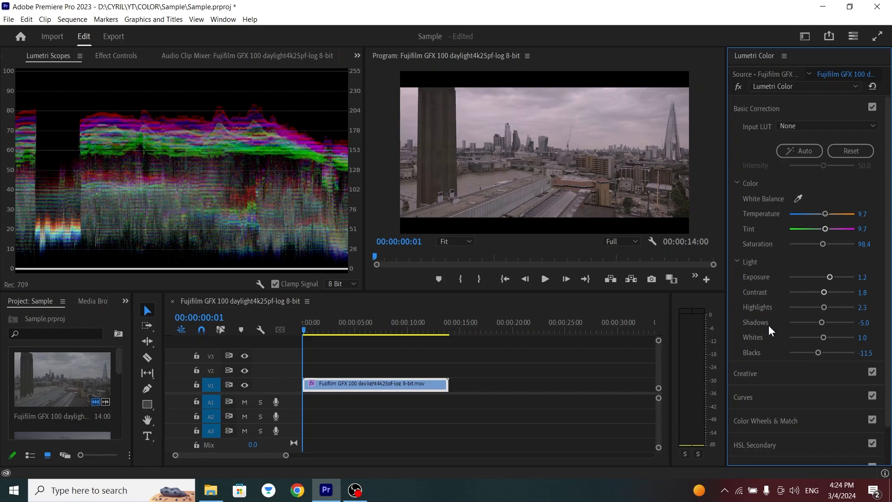
In the Creative settings, slightly adjust the Shadow Tint and set Vibrance to 36.3 and Saturation to 109.7.
{"action": "scroll", "coordinate": [769, 325], "scroll_direction": "down", "scroll_amount": 1}
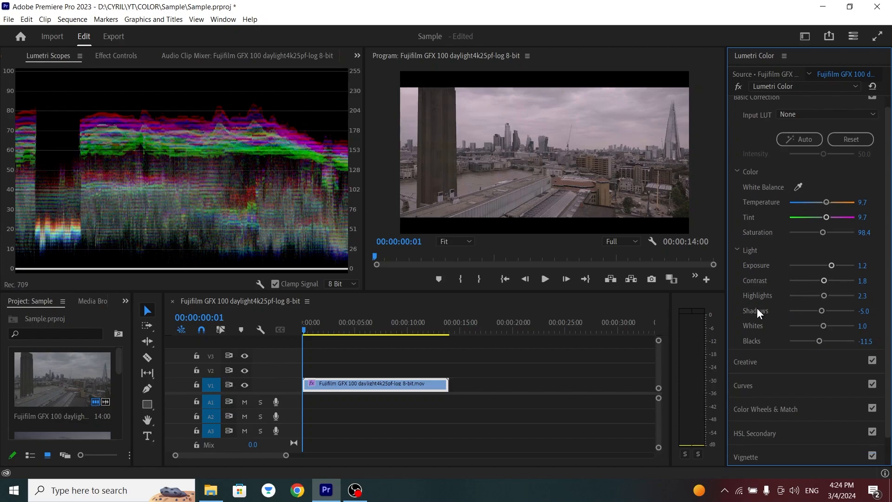
{"action": "scroll", "coordinate": [756, 308], "scroll_direction": "down", "scroll_amount": 2}
{"action": "left_click", "coordinate": [746, 346]}
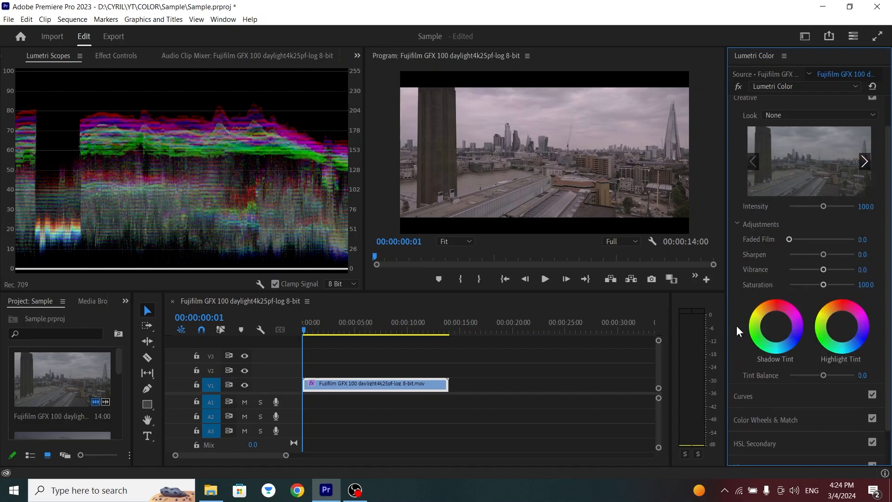
{"action": "left_click_drag", "start_coordinate": [779, 325], "coordinate": [775, 324]}
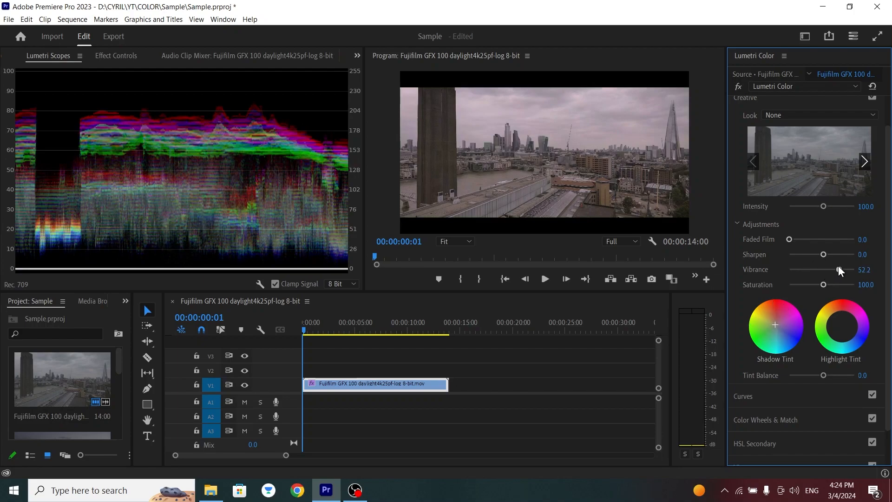
{"action": "left_click_drag", "start_coordinate": [775, 326], "coordinate": [776, 327]}
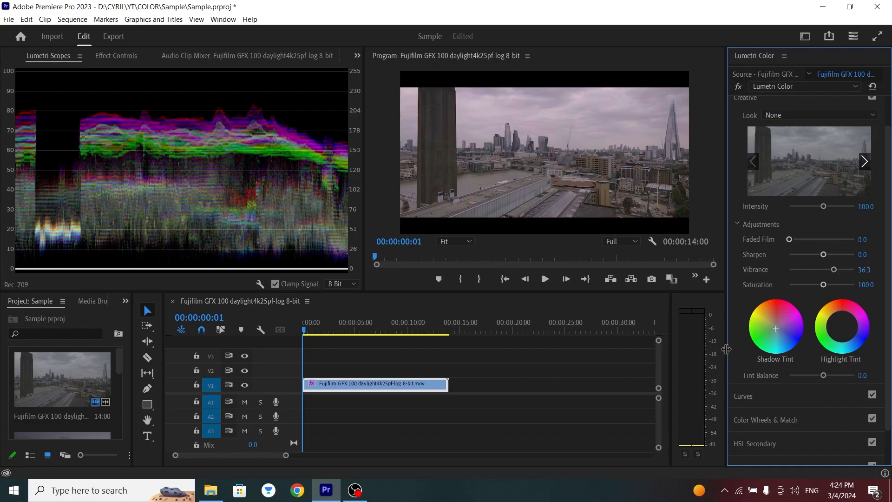
{"action": "mouse_move", "coordinate": [825, 285]}
{"action": "left_mouse_down"}
{"action": "mouse_move", "coordinate": [833, 282]}
{"action": "mouse_move", "coordinate": [807, 296]}
{"action": "mouse_move", "coordinate": [824, 293]}
{"action": "left_mouse_up"}
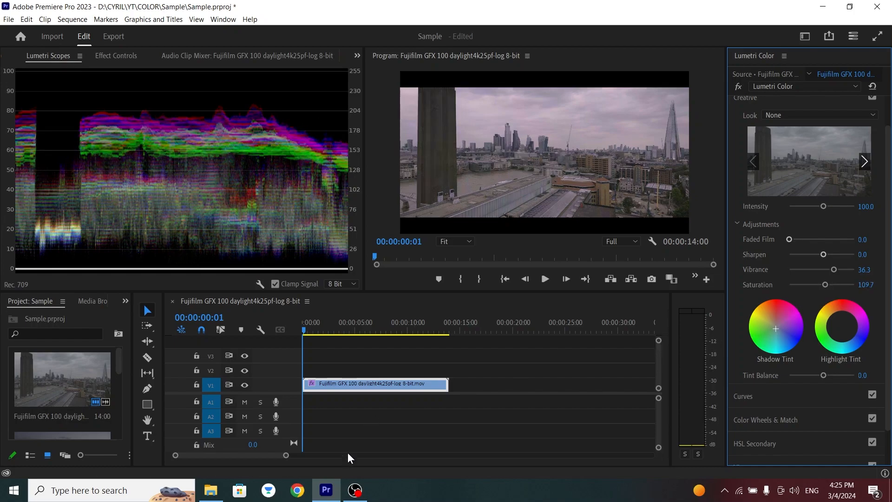